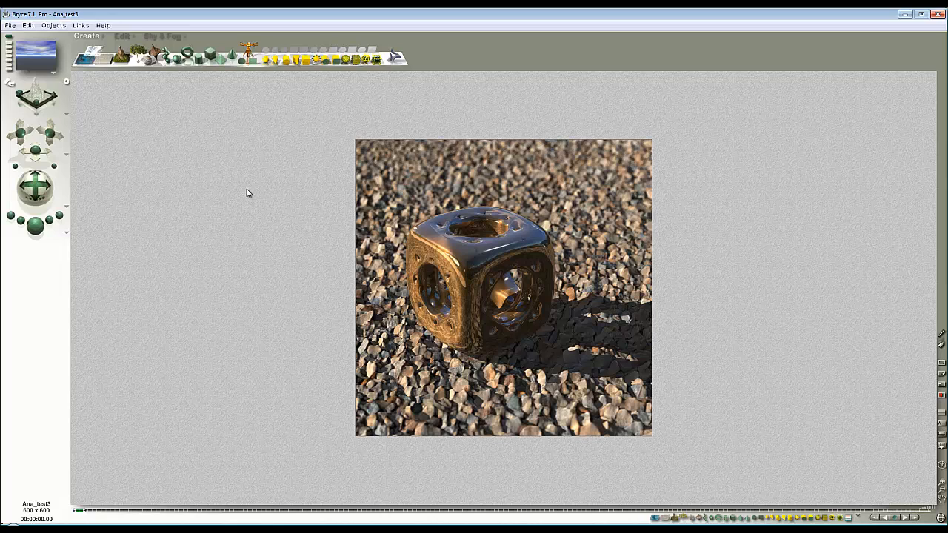
# Step: Select the scene's camera by its Camera family and copy its matrix
pyautogui.click(197, 171)
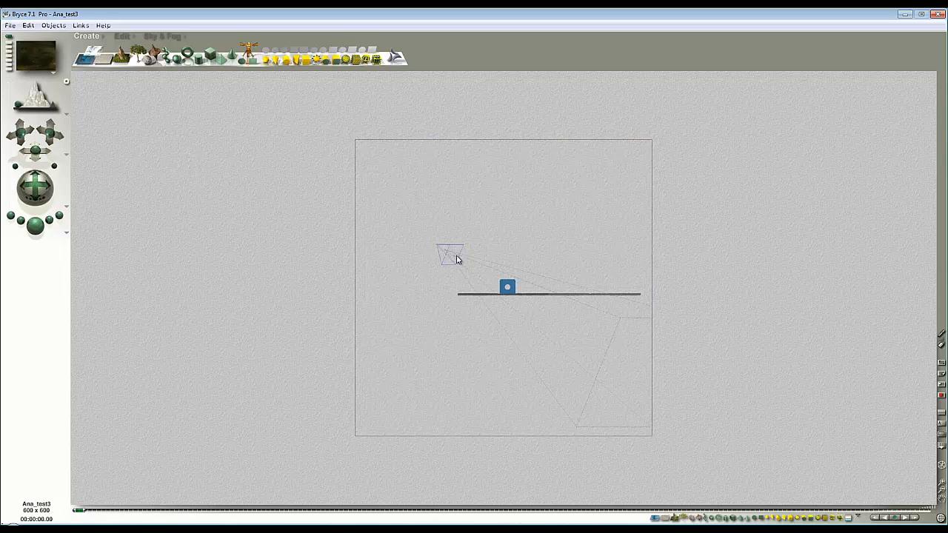
pyautogui.click(848, 519)
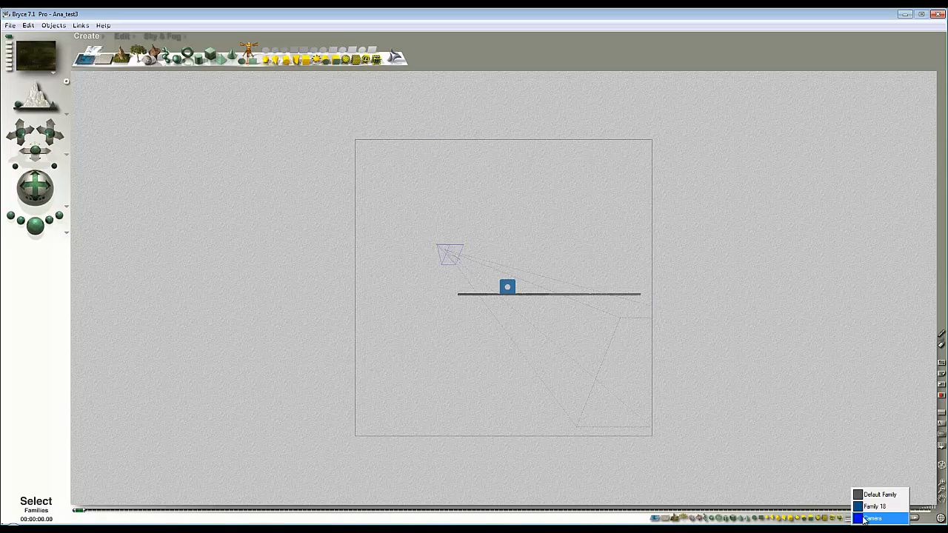
pyautogui.click(866, 519)
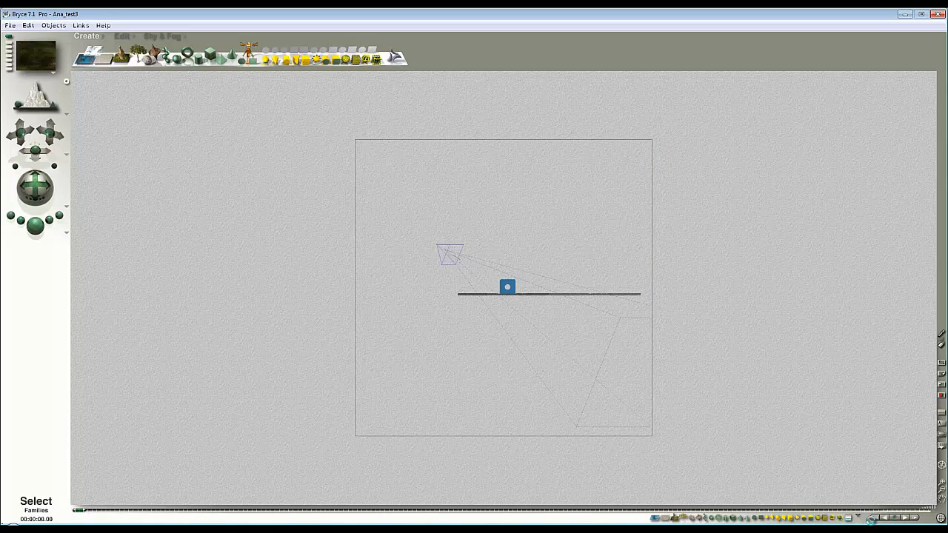
pyautogui.click(28, 26)
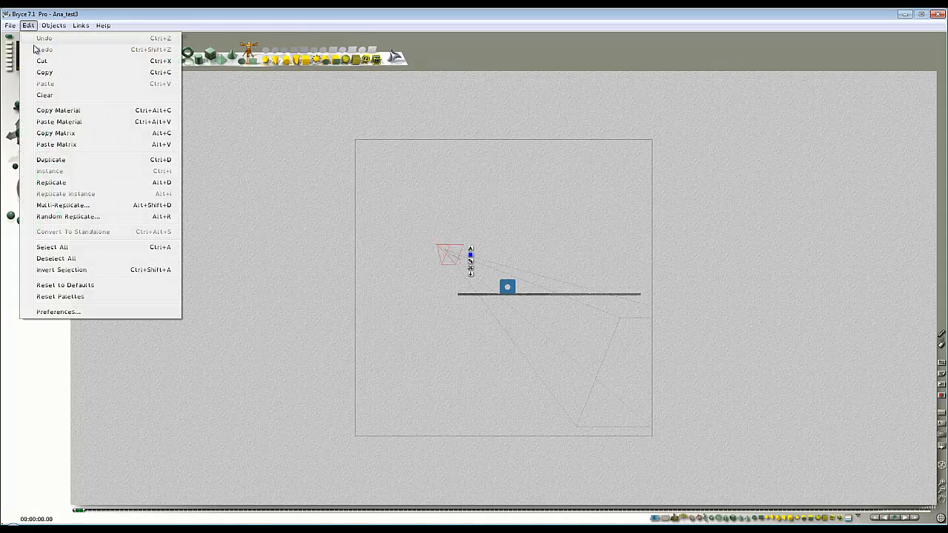
pyautogui.click(64, 136)
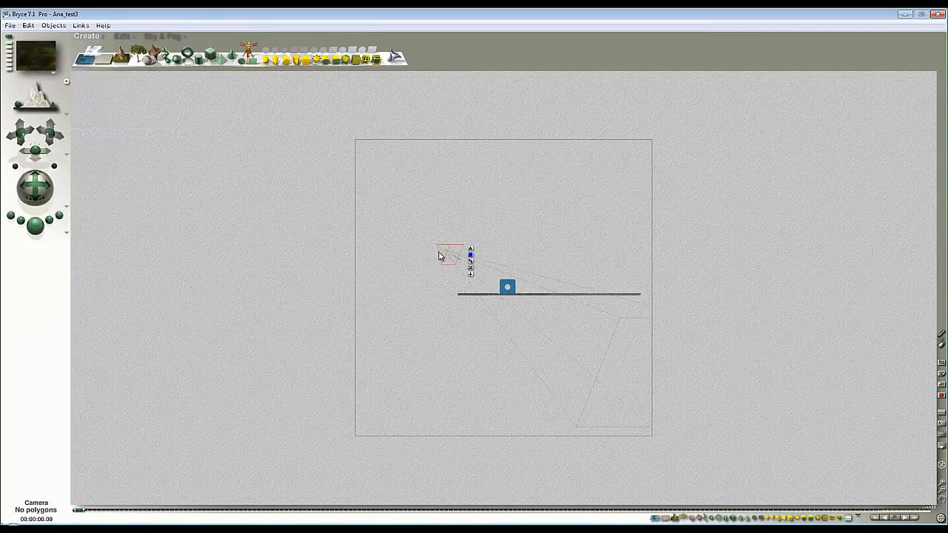
# Step: Create a cube primitive and paste the camera's matrix onto it
pyautogui.click(212, 60)
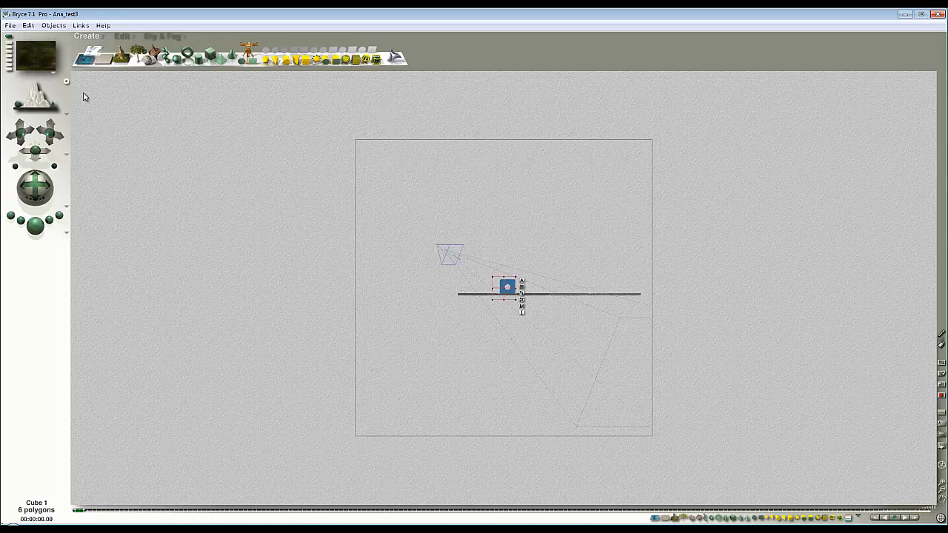
pyautogui.click(28, 25)
pyautogui.click(74, 144)
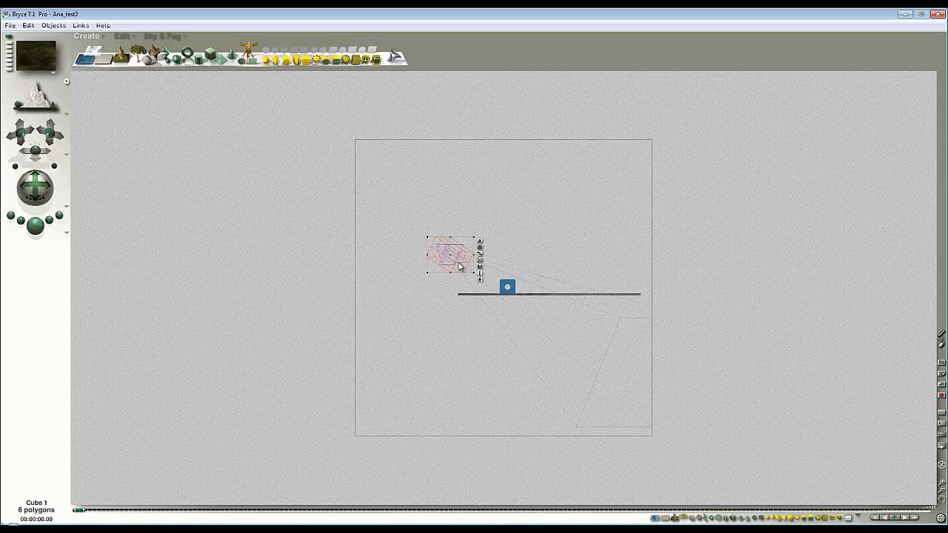
# Step: Select the ground and the holed box model together and link them to Cube 1 as their parent object
pyautogui.moveTo(437, 322); pyautogui.dragTo(638, 299)
pyautogui.click(638, 298)
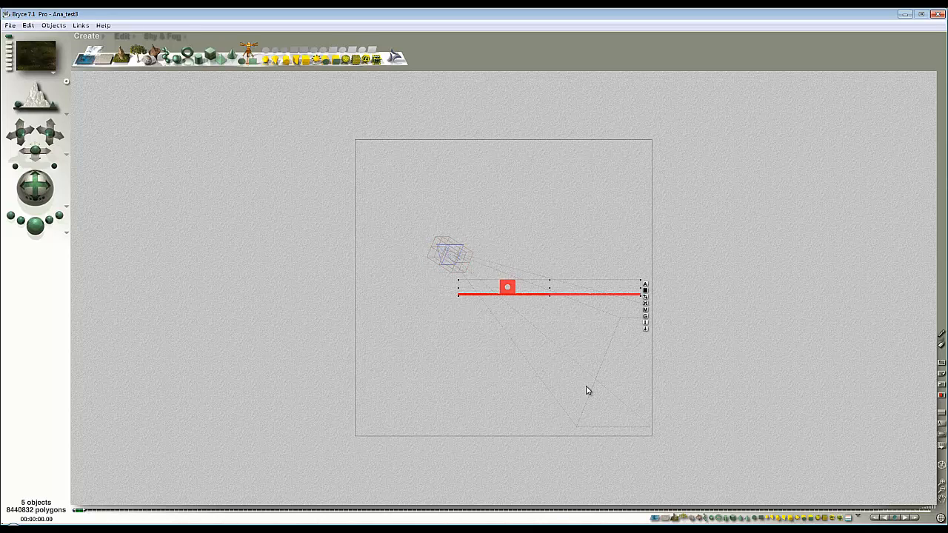
pyautogui.click(644, 288)
pyautogui.click(710, 300)
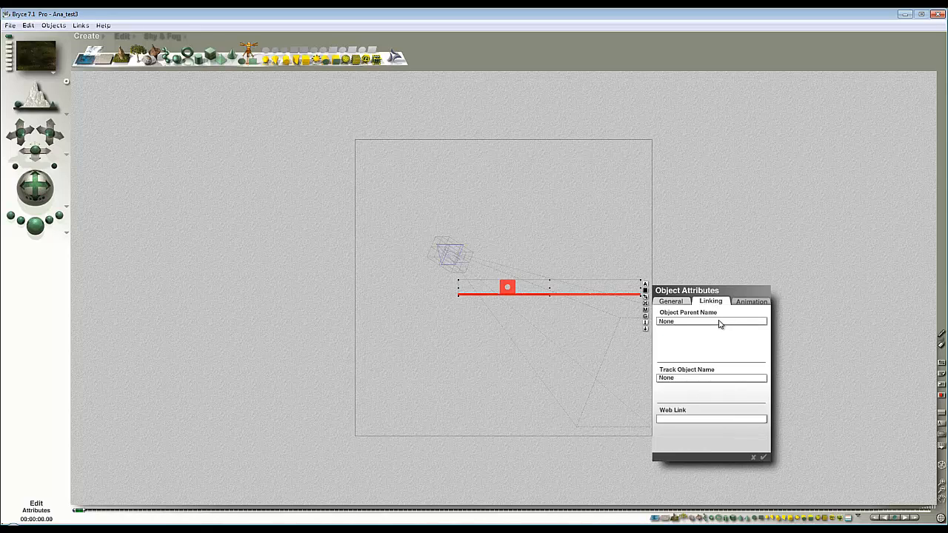
pyautogui.click(718, 323)
pyautogui.click(755, 363)
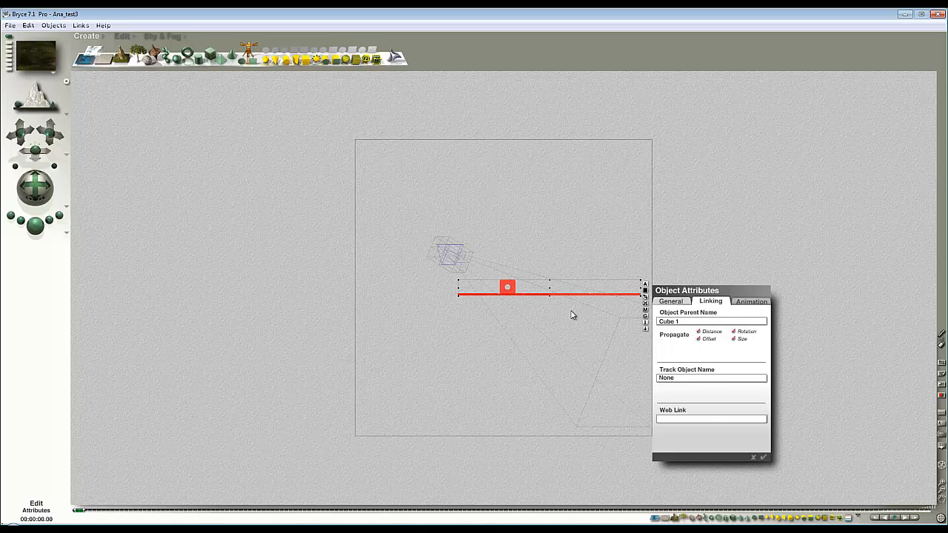
pyautogui.click(764, 456)
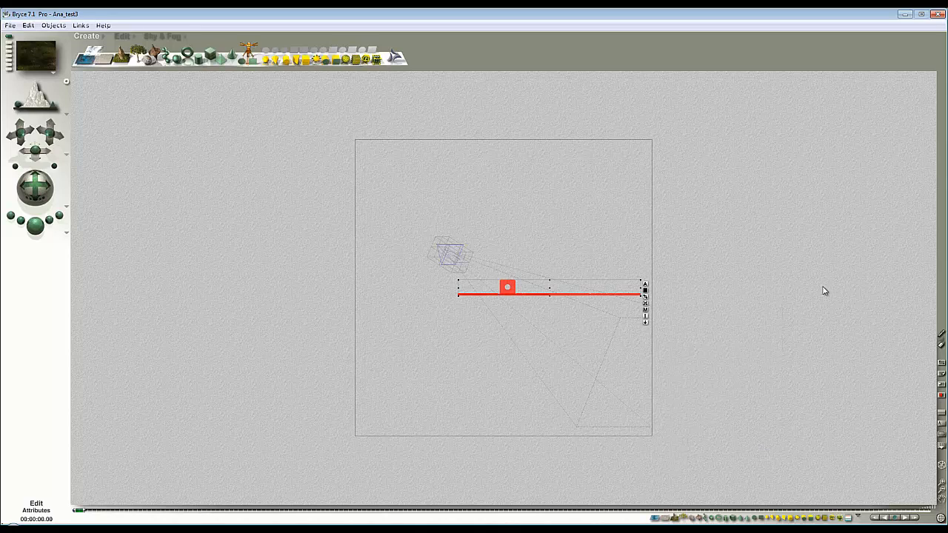
# Step: Mark Cube 1 at the camera as Hidden in its object attributes
pyautogui.click(469, 261)
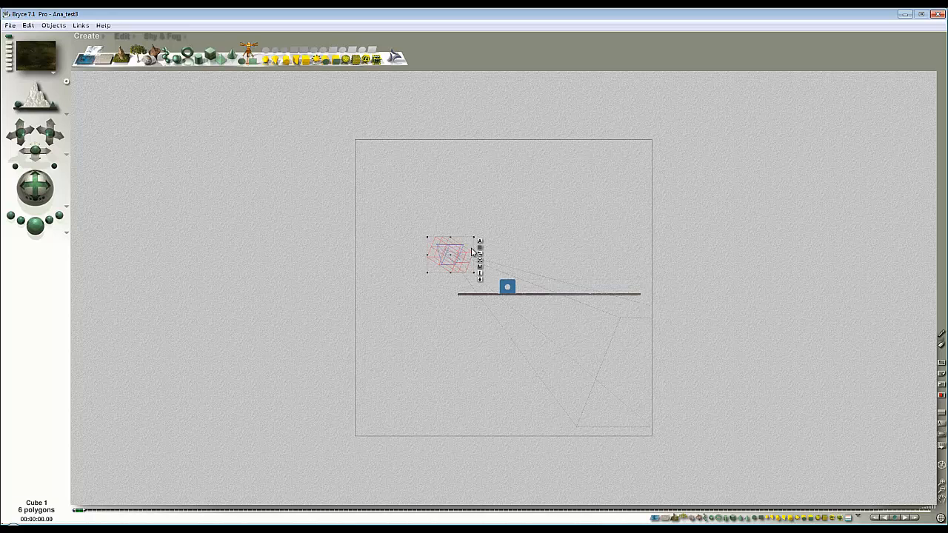
pyautogui.click(480, 242)
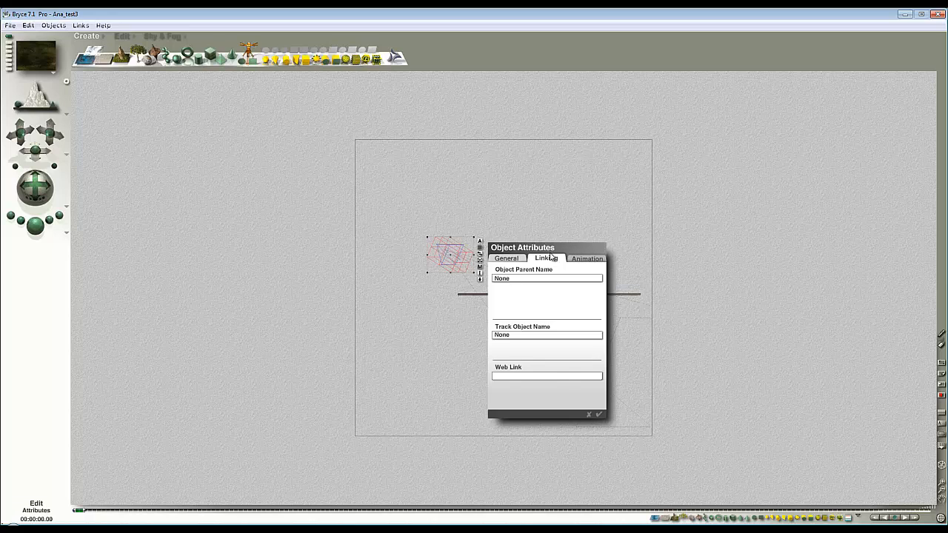
pyautogui.click(509, 258)
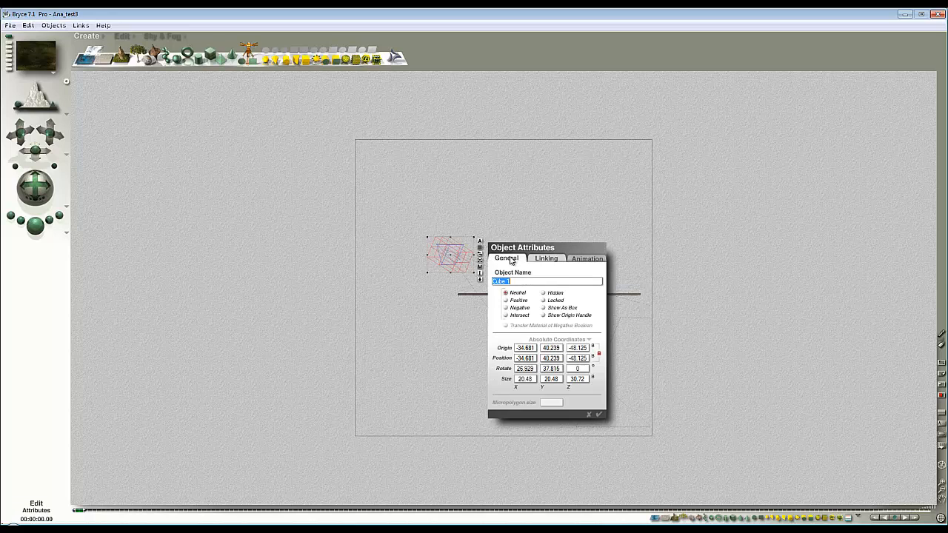
pyautogui.click(599, 413)
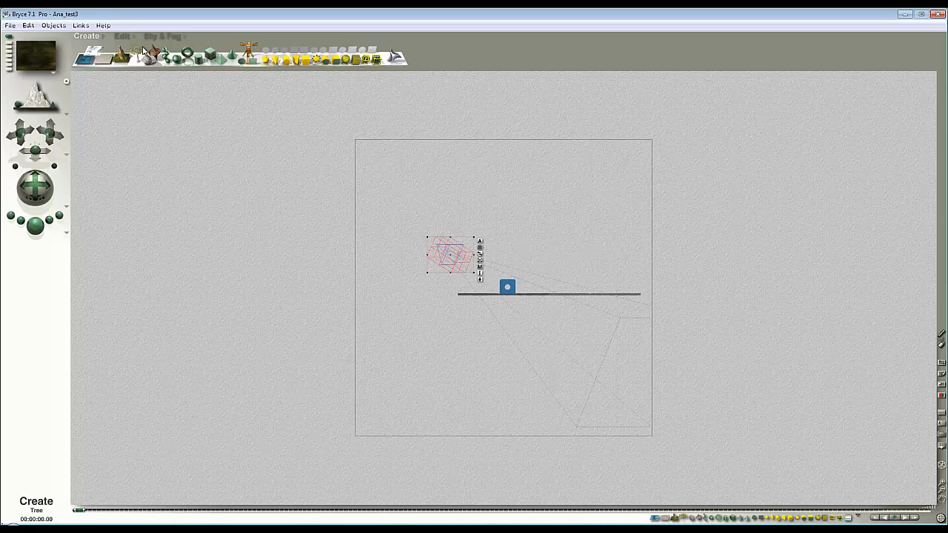
# Step: Scale Cube 1 to 50% in Y in object space with a 3D transformation, and test-render the camera view
pyautogui.click(122, 36)
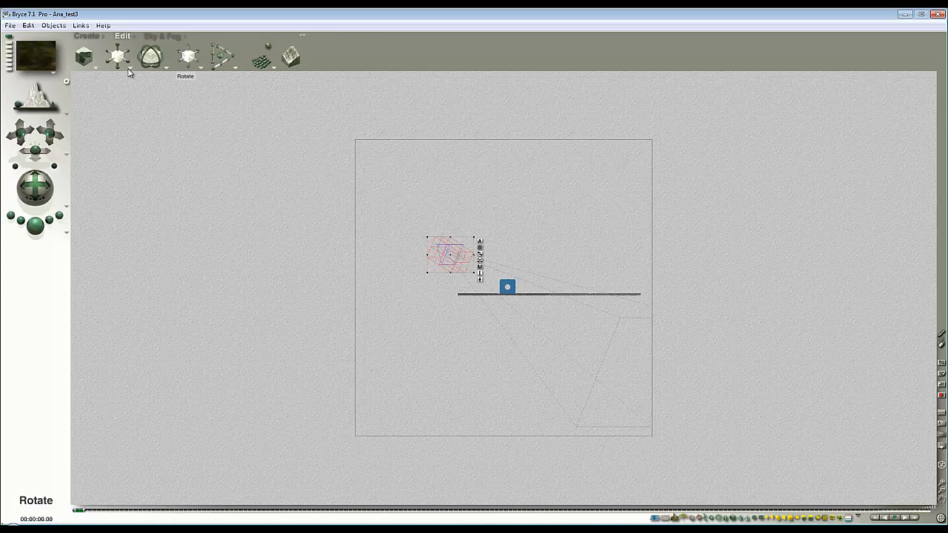
pyautogui.click(165, 68)
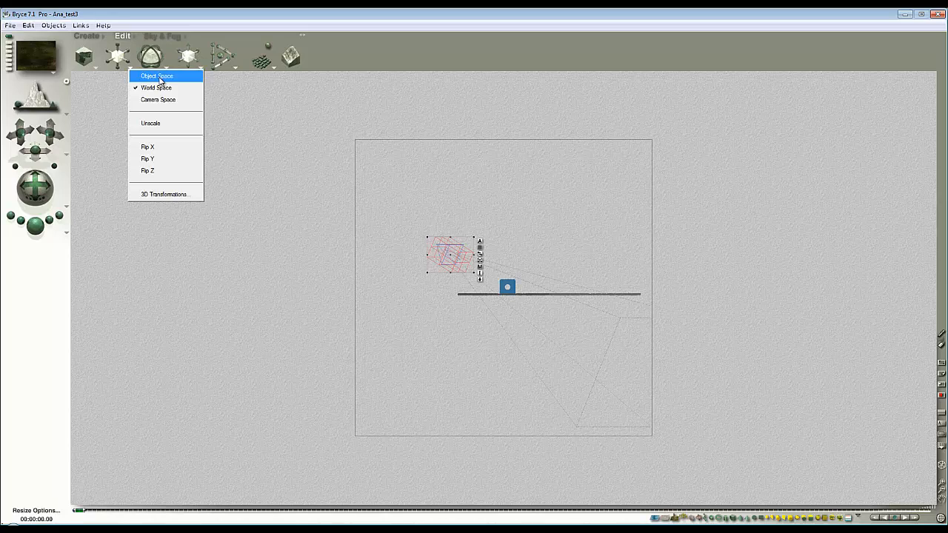
pyautogui.click(160, 78)
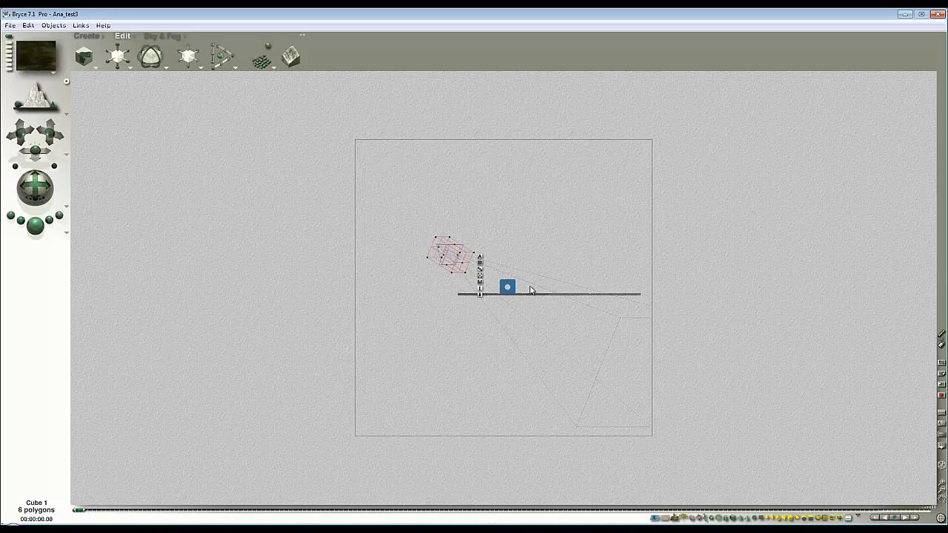
pyautogui.click(129, 70)
pyautogui.click(183, 193)
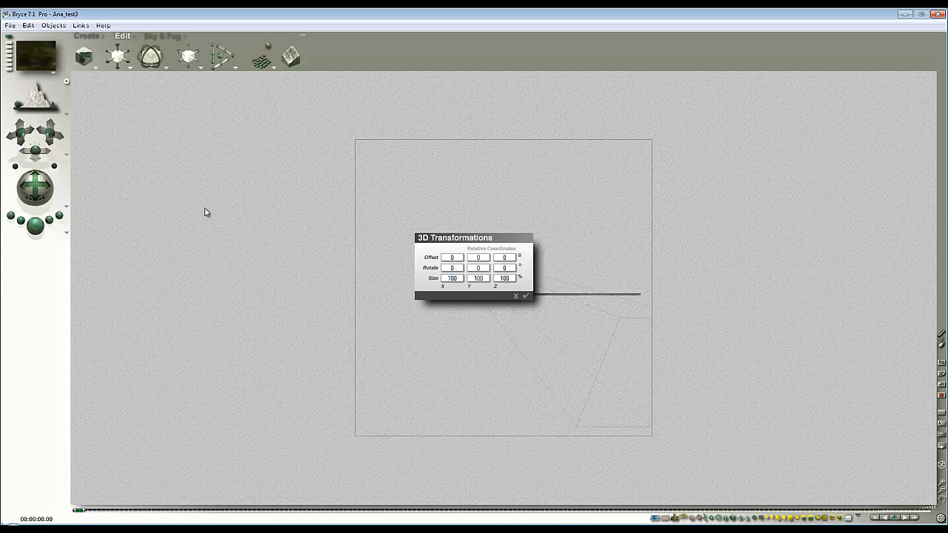
pyautogui.doubleClick(481, 276)
pyautogui.write('50')
pyautogui.click(526, 297)
pyautogui.press('1')
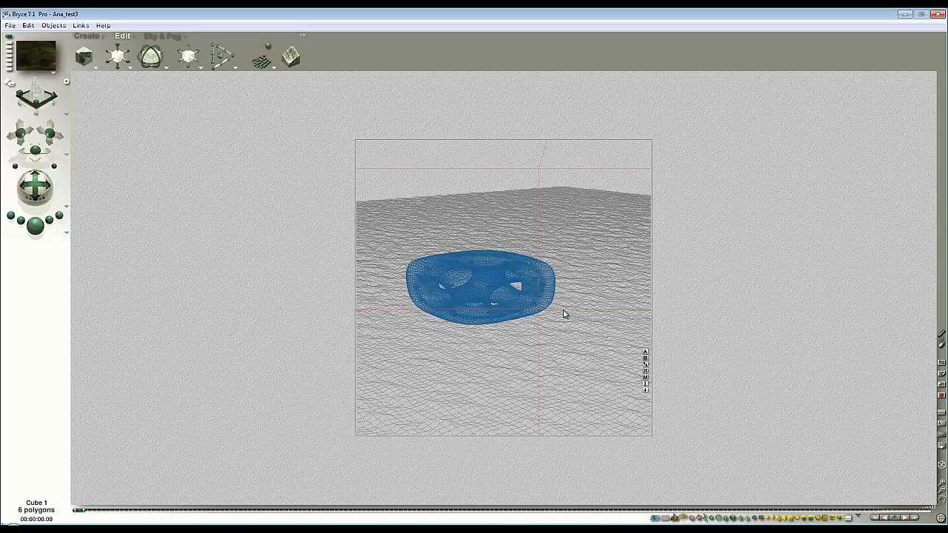
pyautogui.click(42, 227)
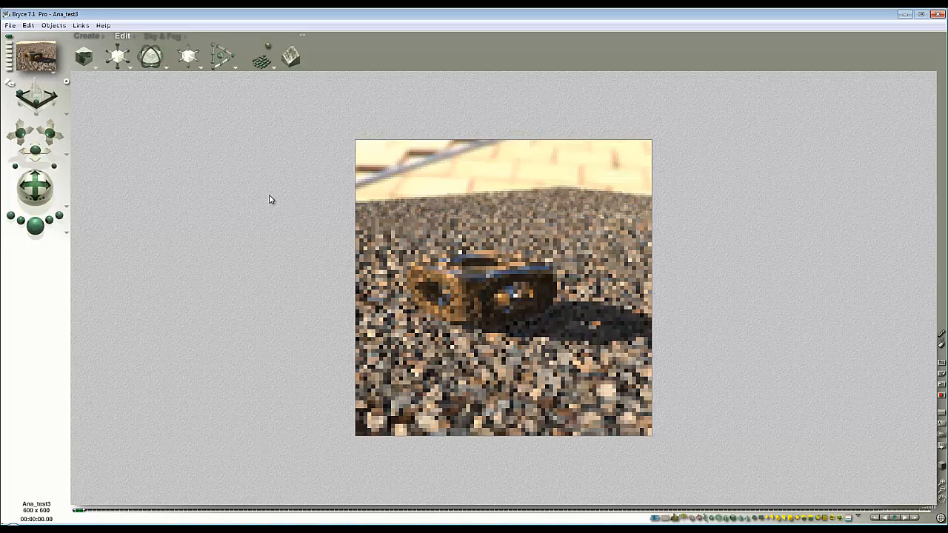
# Step: Set the document aspect ratio to 2:1 at a resolution of 1200 x 600 and render the scene
pyautogui.click(11, 26)
pyautogui.click(45, 50)
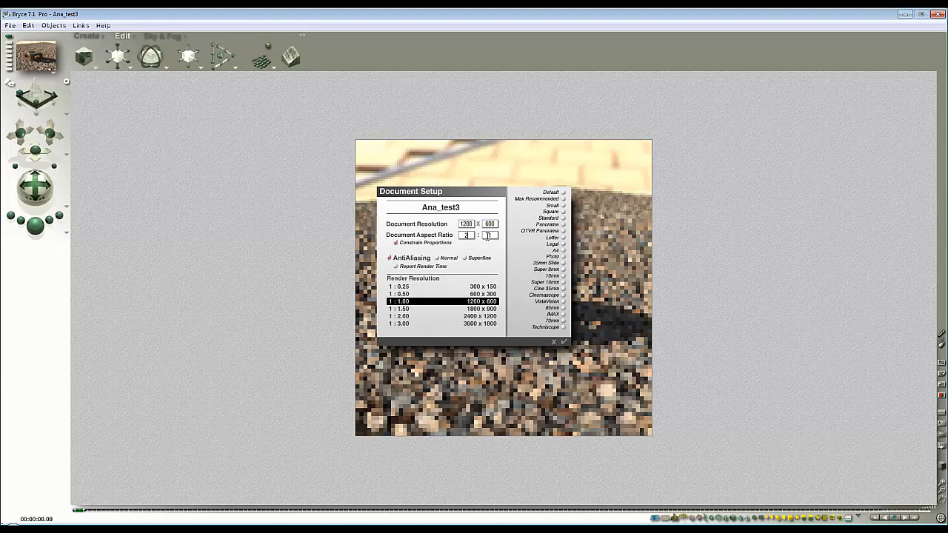
pyautogui.click(563, 343)
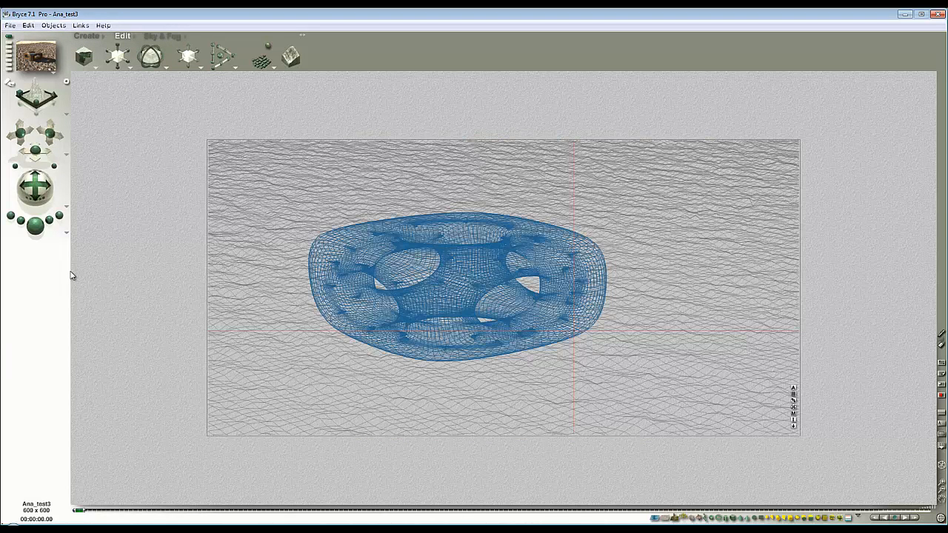
pyautogui.click(34, 226)
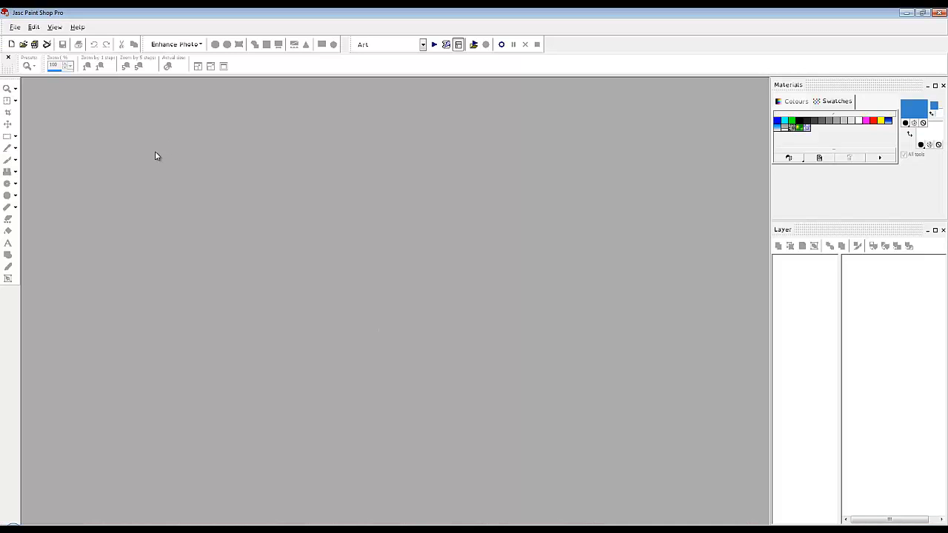
# Step: In Jasc Paint Shop Pro, open Ana_test4c.bmp and resize it to 600 x 600 pixels with Bicubic resampling
pyautogui.click(33, 27)
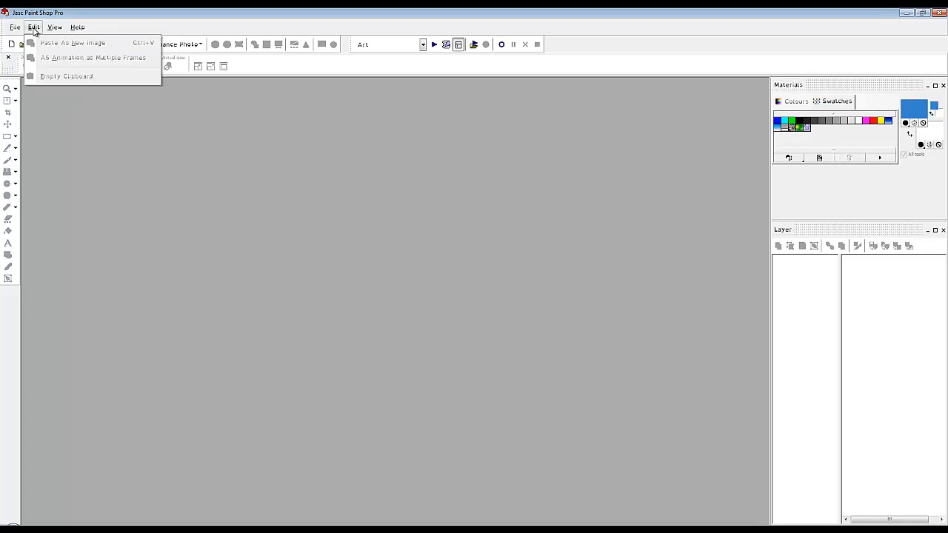
pyautogui.click(58, 148)
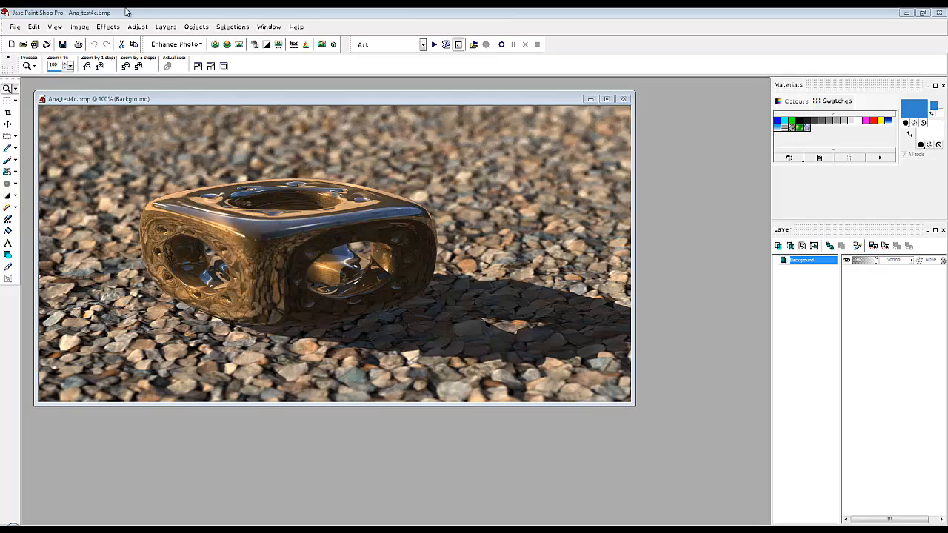
pyautogui.click(91, 29)
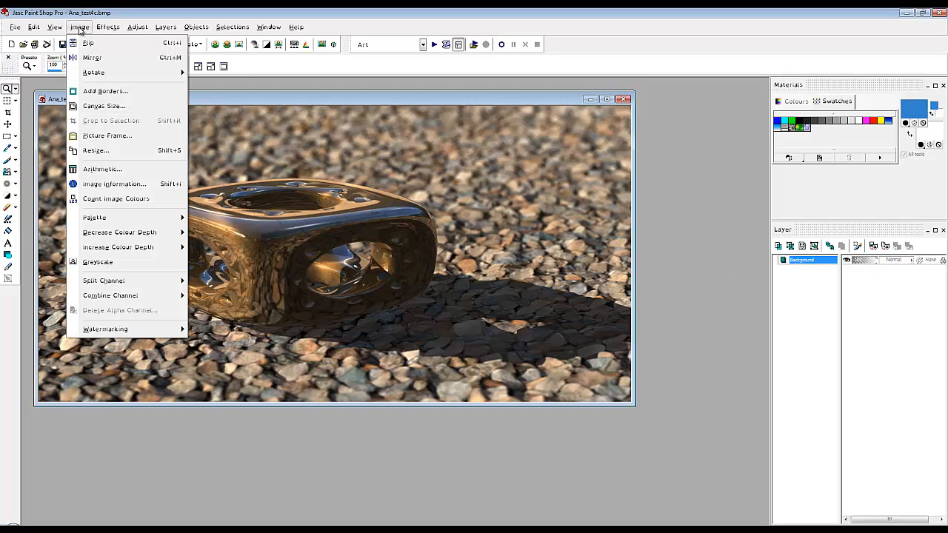
pyautogui.click(104, 154)
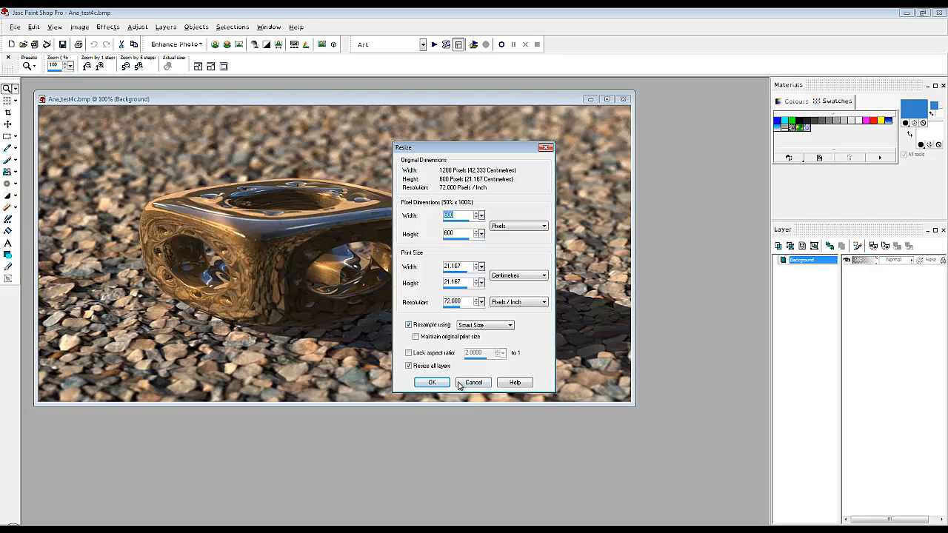
pyautogui.click(489, 328)
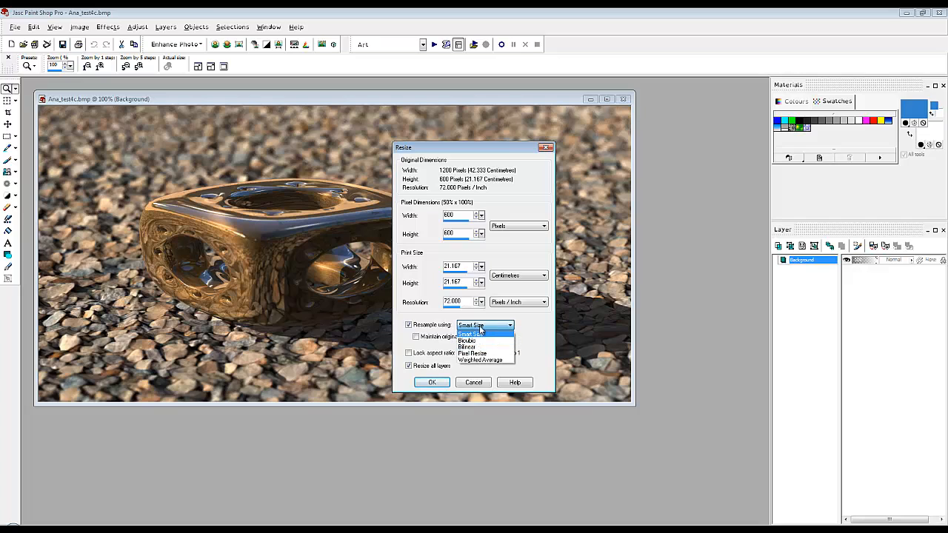
pyautogui.click(476, 342)
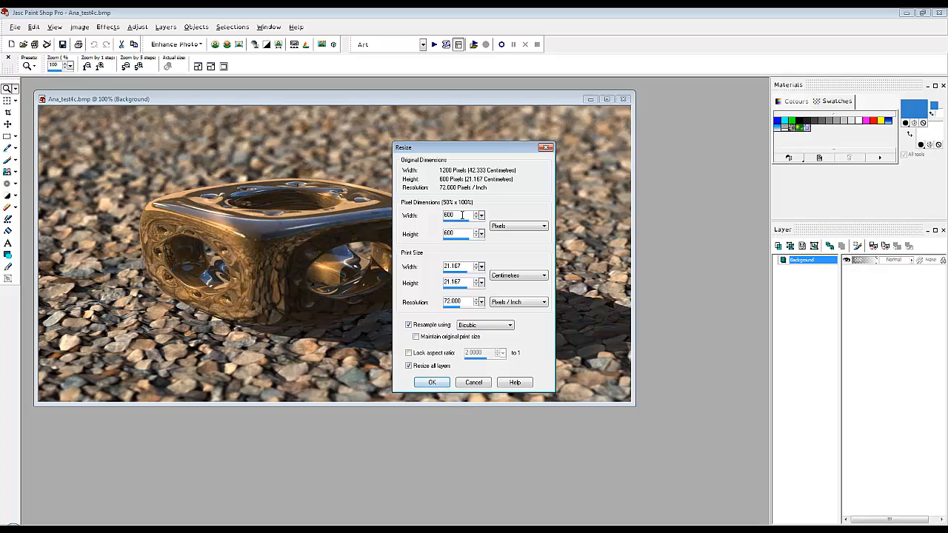
pyautogui.click(443, 380)
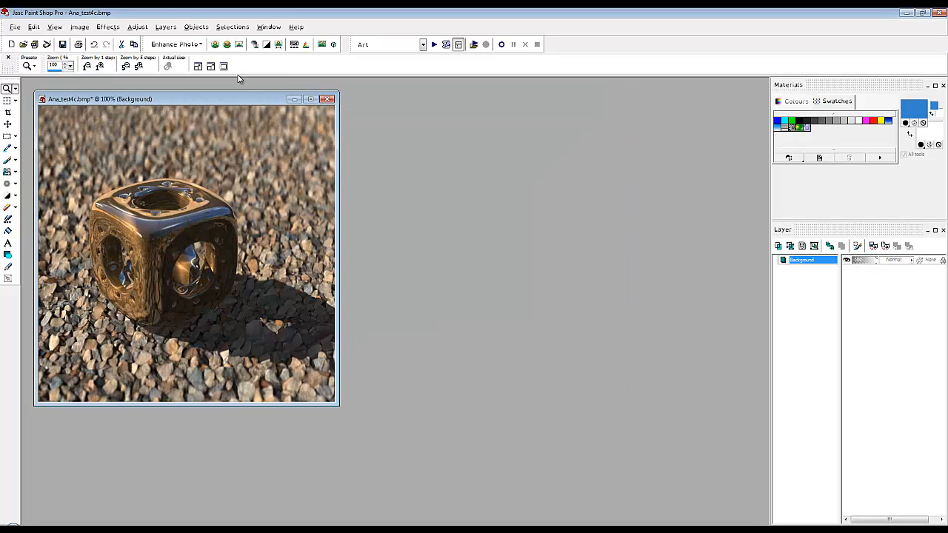
# Step: Arrange Ana_test3.bmp and the resized Ana_test4c.bmp side by side to compare the two renders
pyautogui.moveTo(237, 99); pyautogui.dragTo(604, 109)
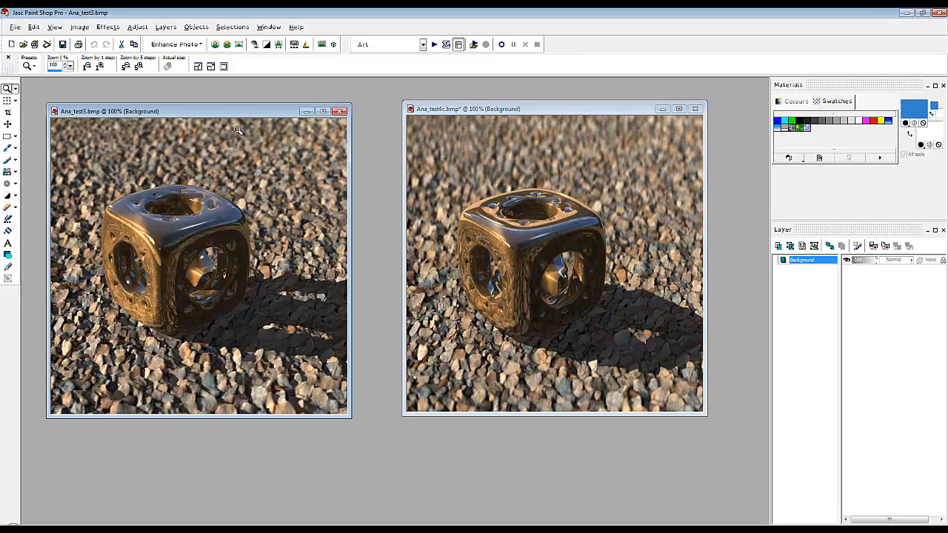
pyautogui.moveTo(241, 112); pyautogui.dragTo(288, 110)
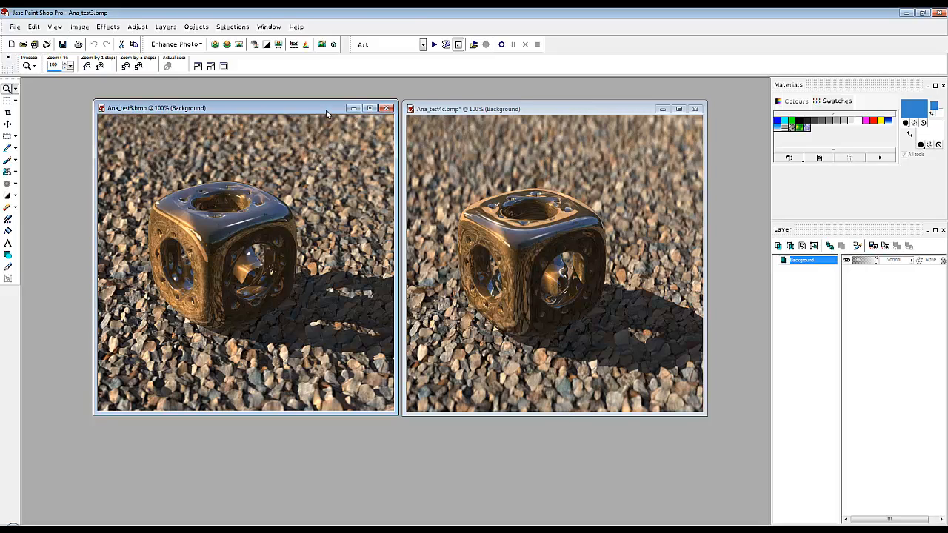
pyautogui.moveTo(326, 110); pyautogui.dragTo(328, 112)
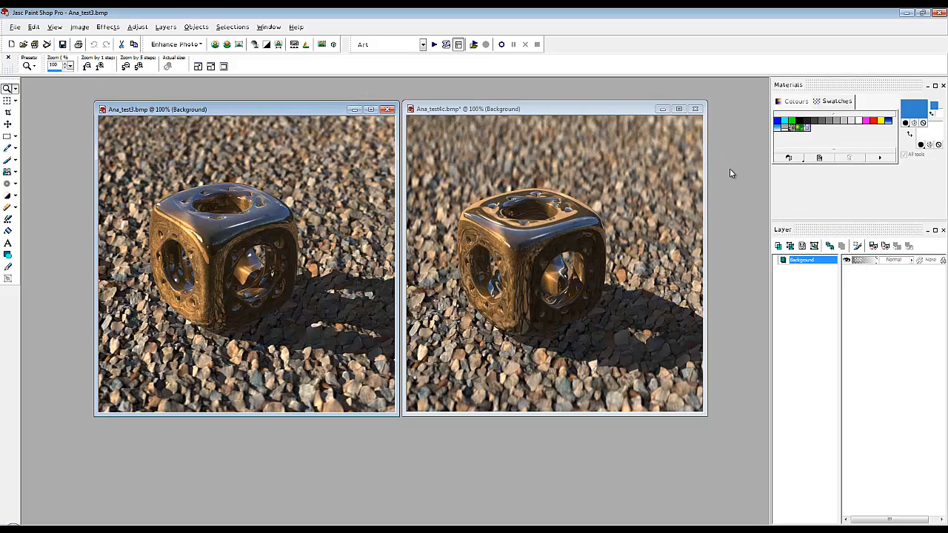